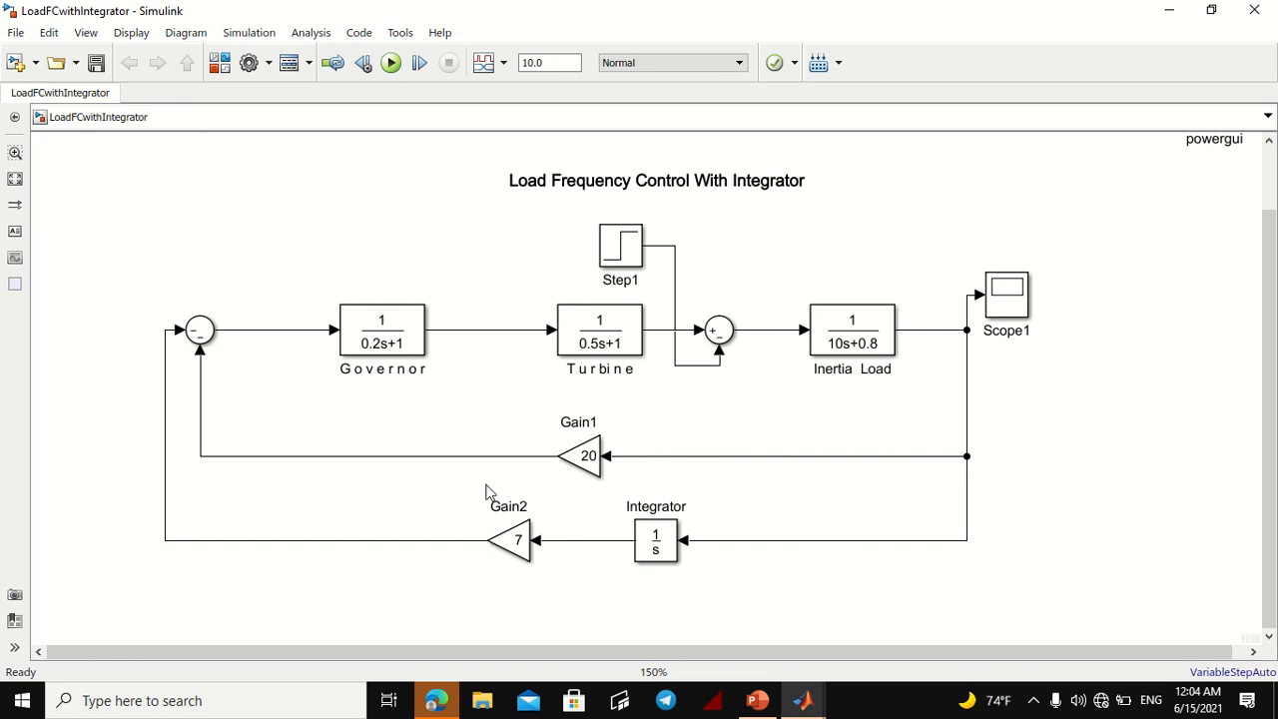
Step: Set the gain of the Gain2 block in the integrator feedback path to 5
left_click(511, 555)
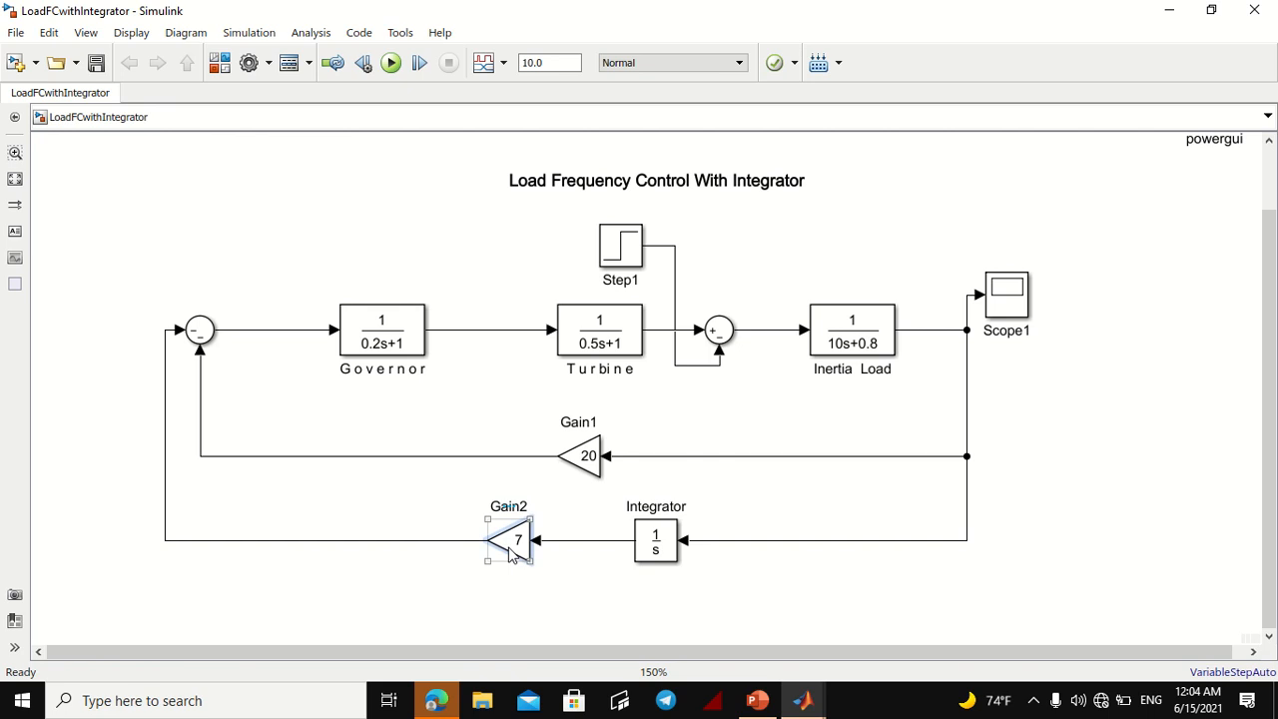
double_click(511, 555)
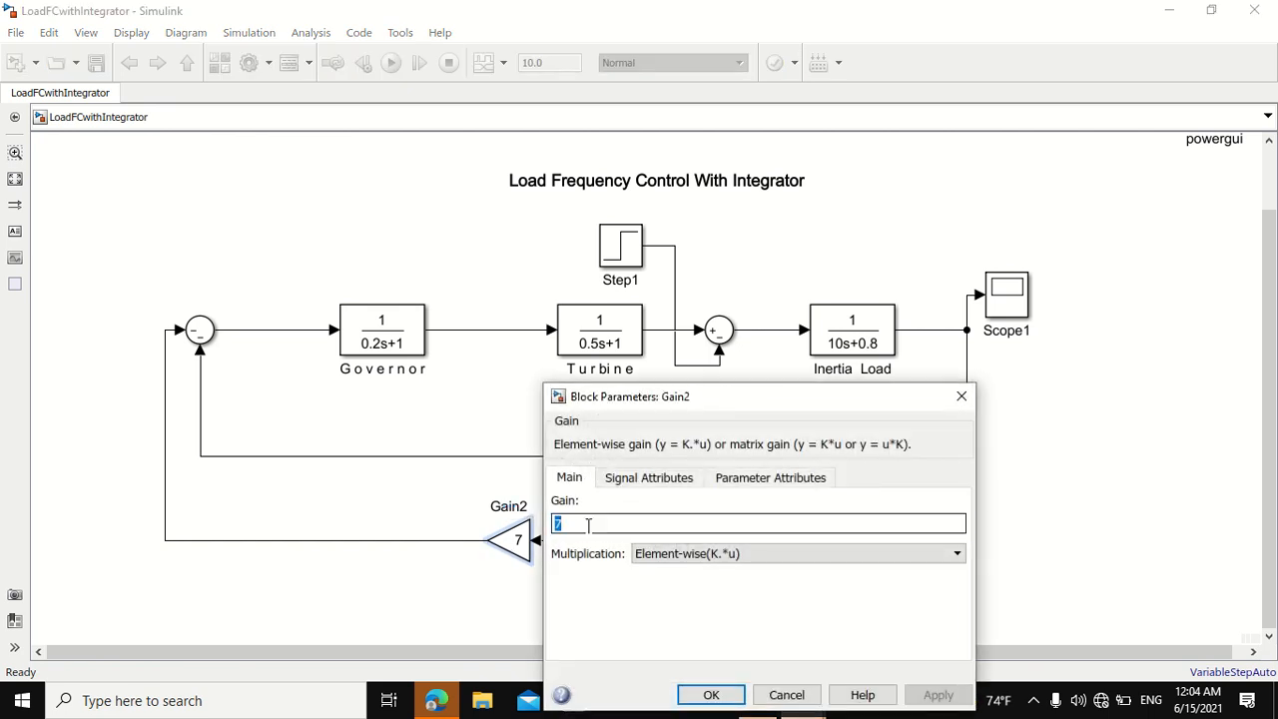
type("5")
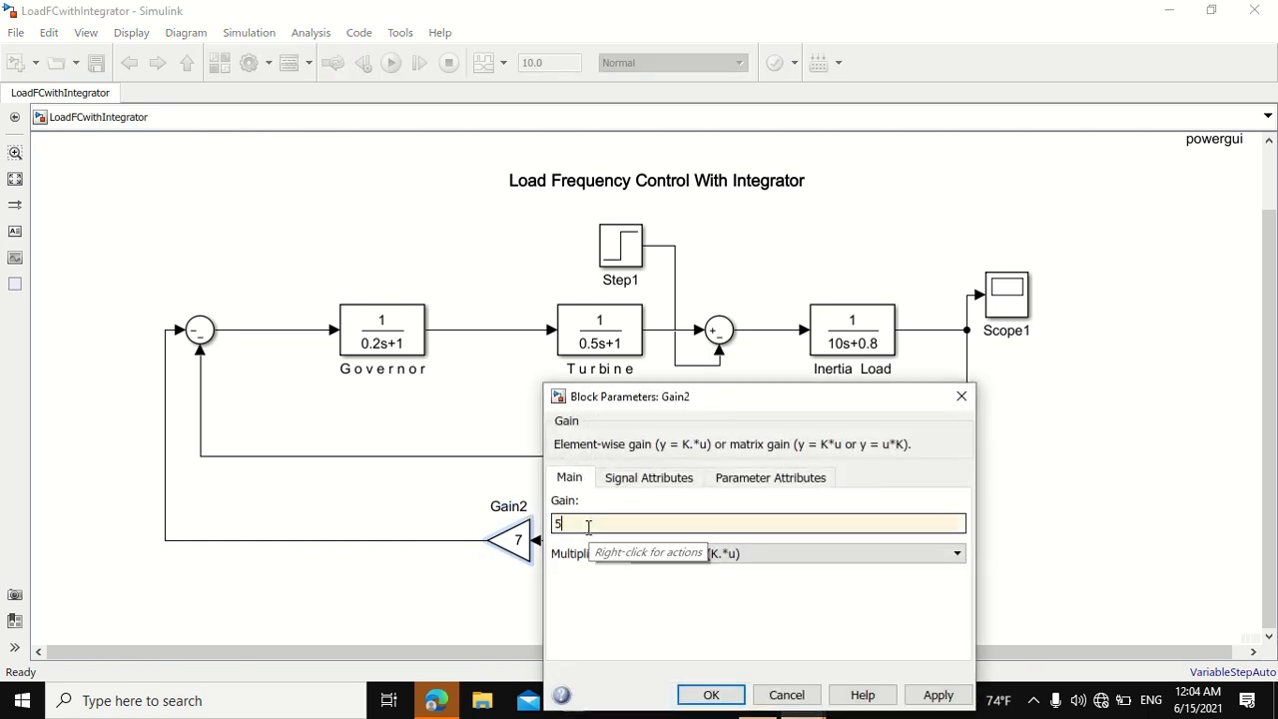
double_click(589, 526)
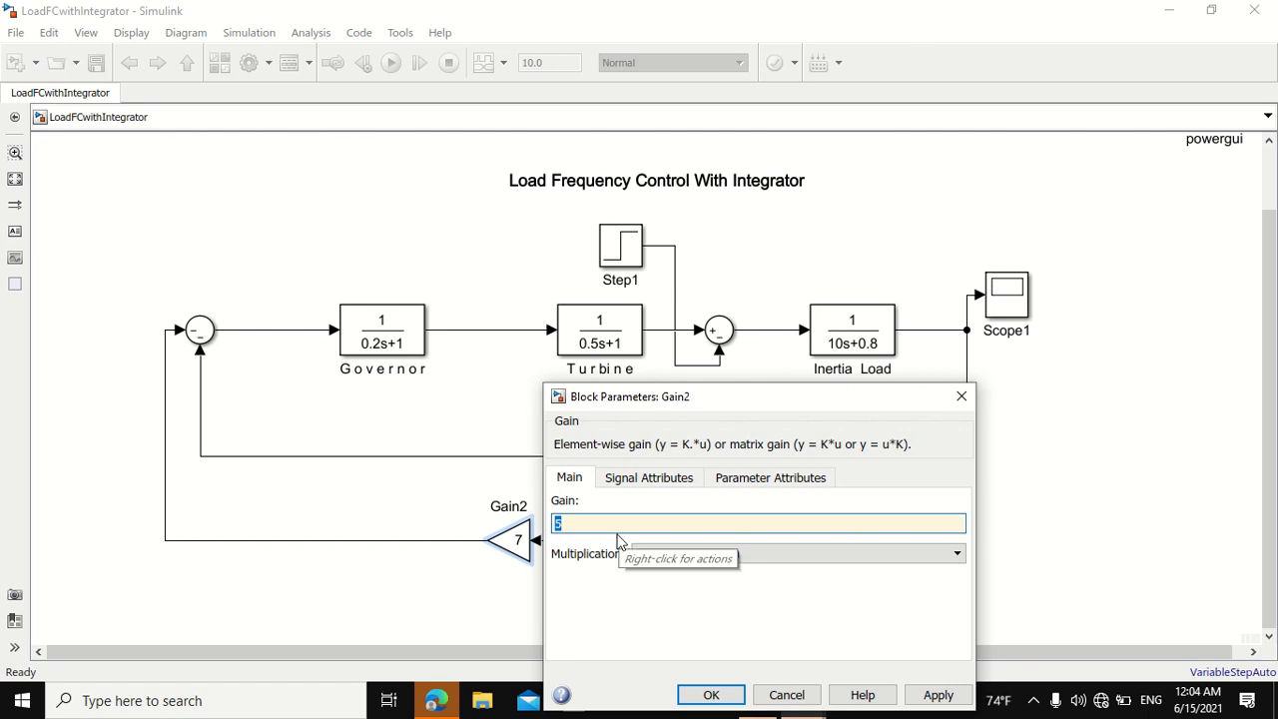
left_click(939, 695)
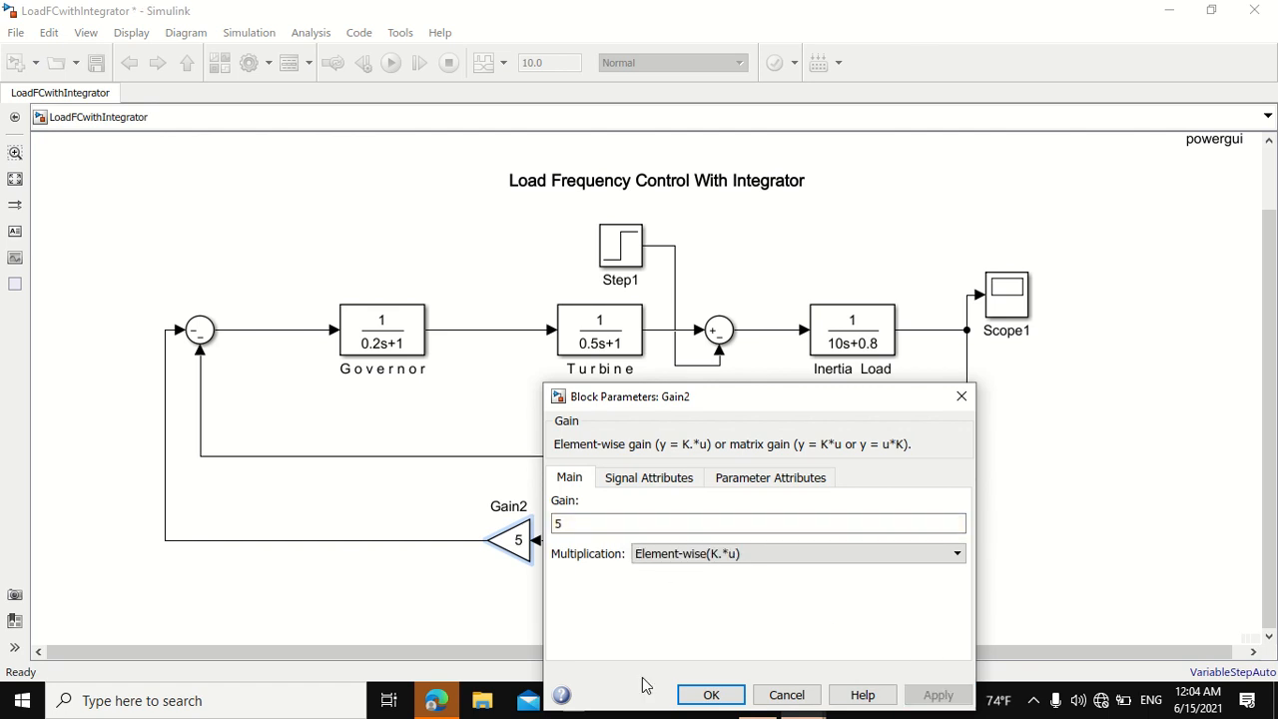
left_click(710, 695)
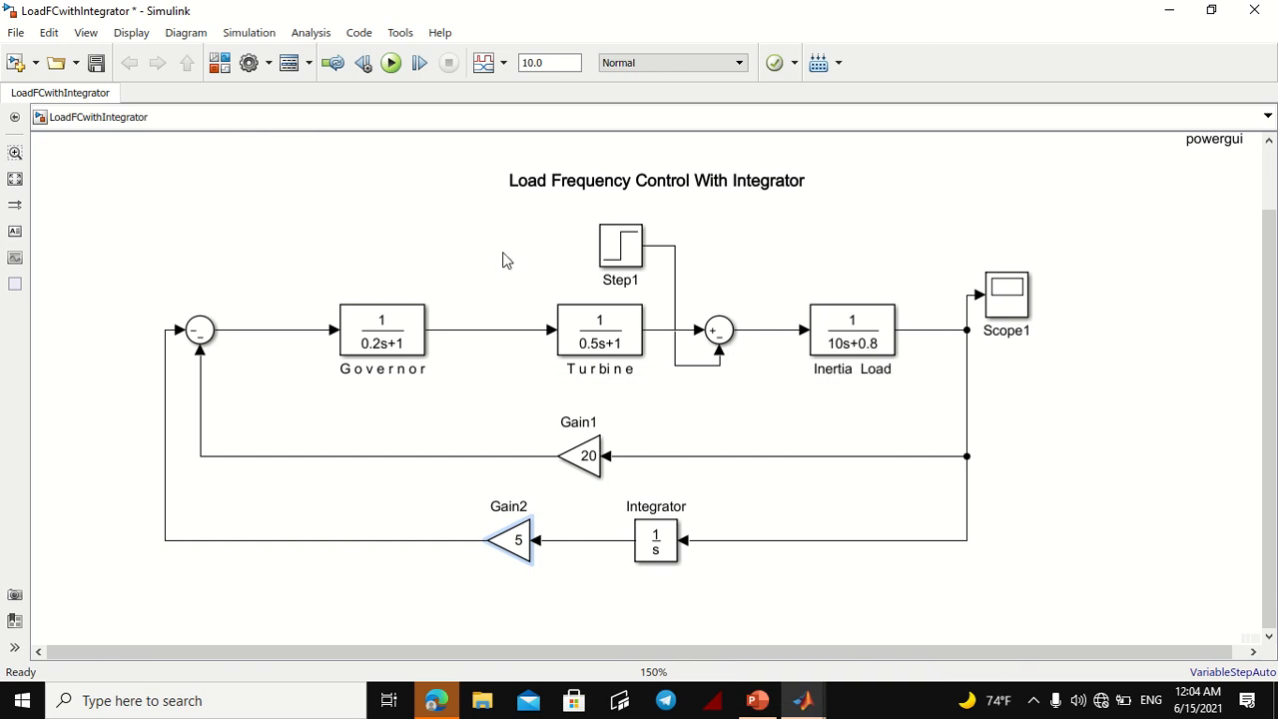
Step: Add two copies of Scope1 below the feedback loops and connect them to the Governor and Turbine output signals
left_click(1015, 299)
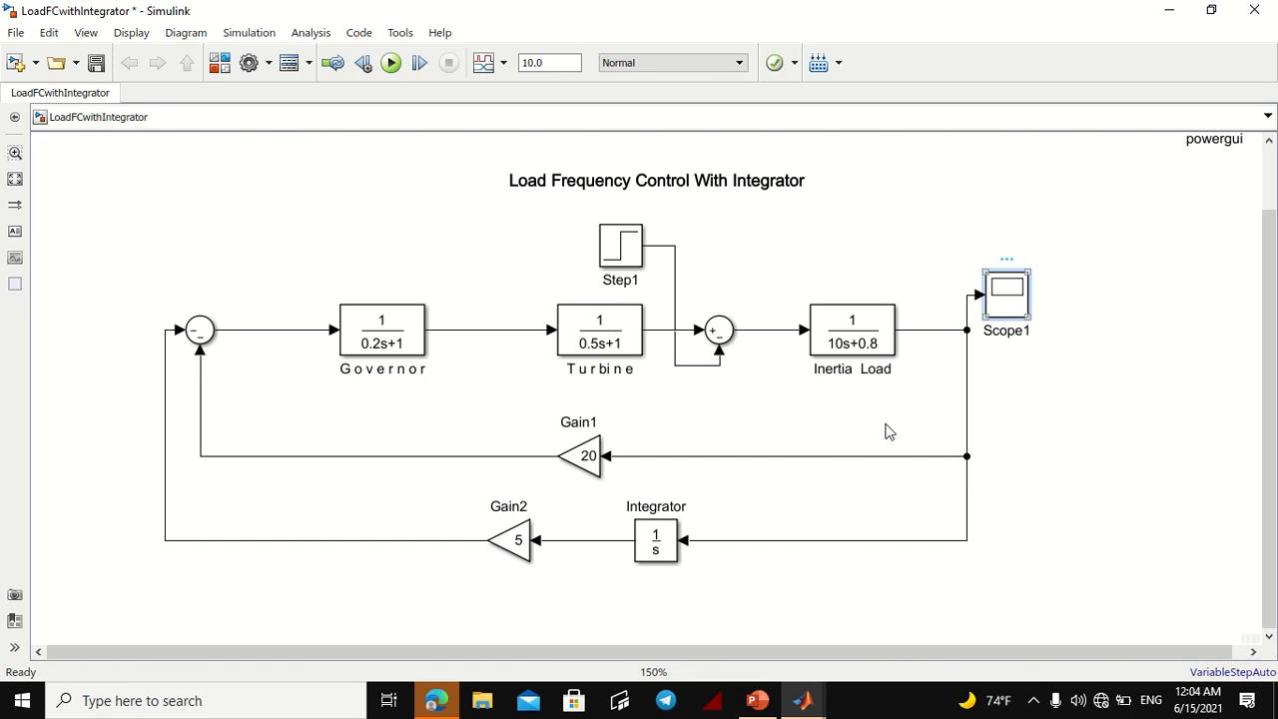
left_click(743, 597)
scroll(743, 597, "down", 1)
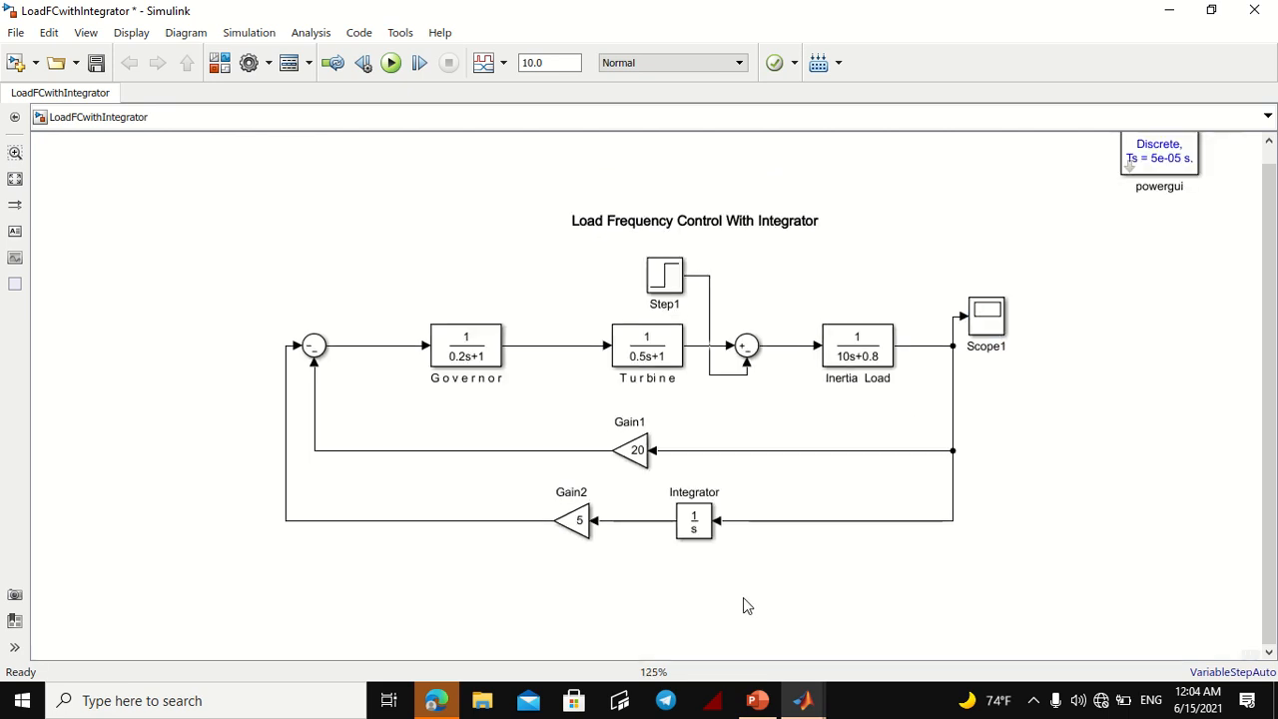
key("ctrl+v")
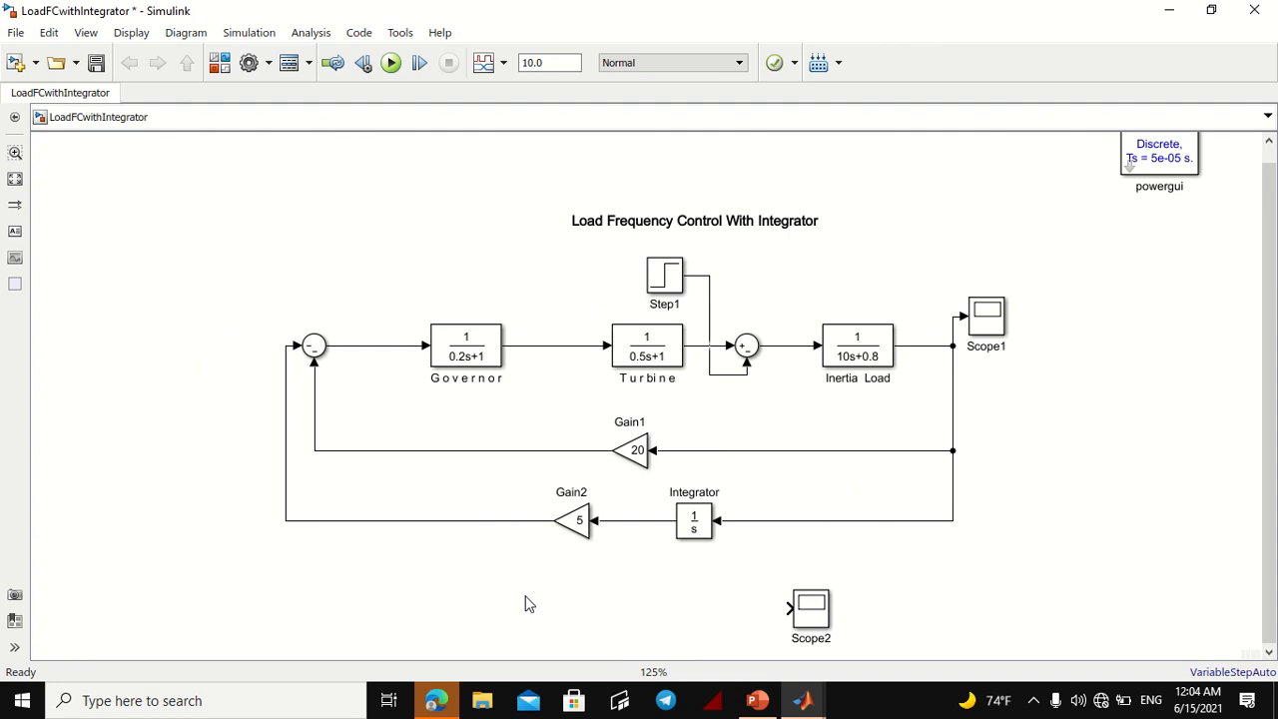
key("ctrl+v")
left_click_drag(519, 614, 525, 346)
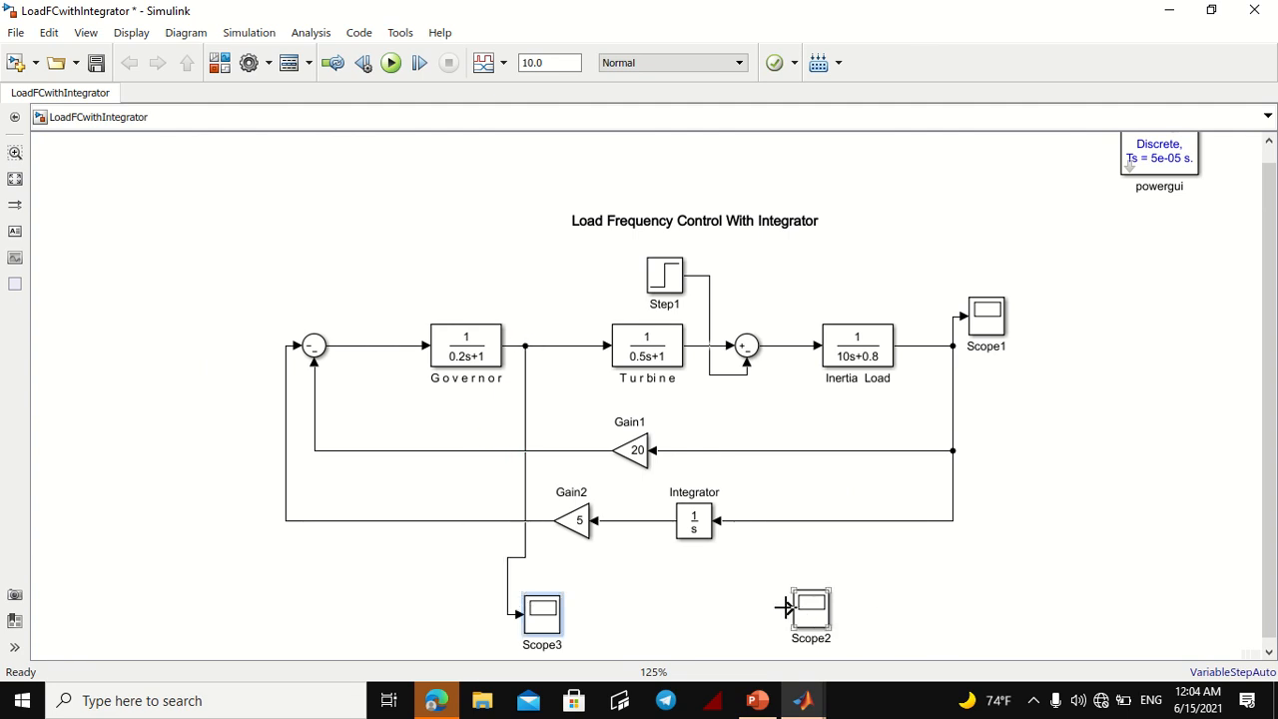
left_click_drag(786, 607, 696, 346)
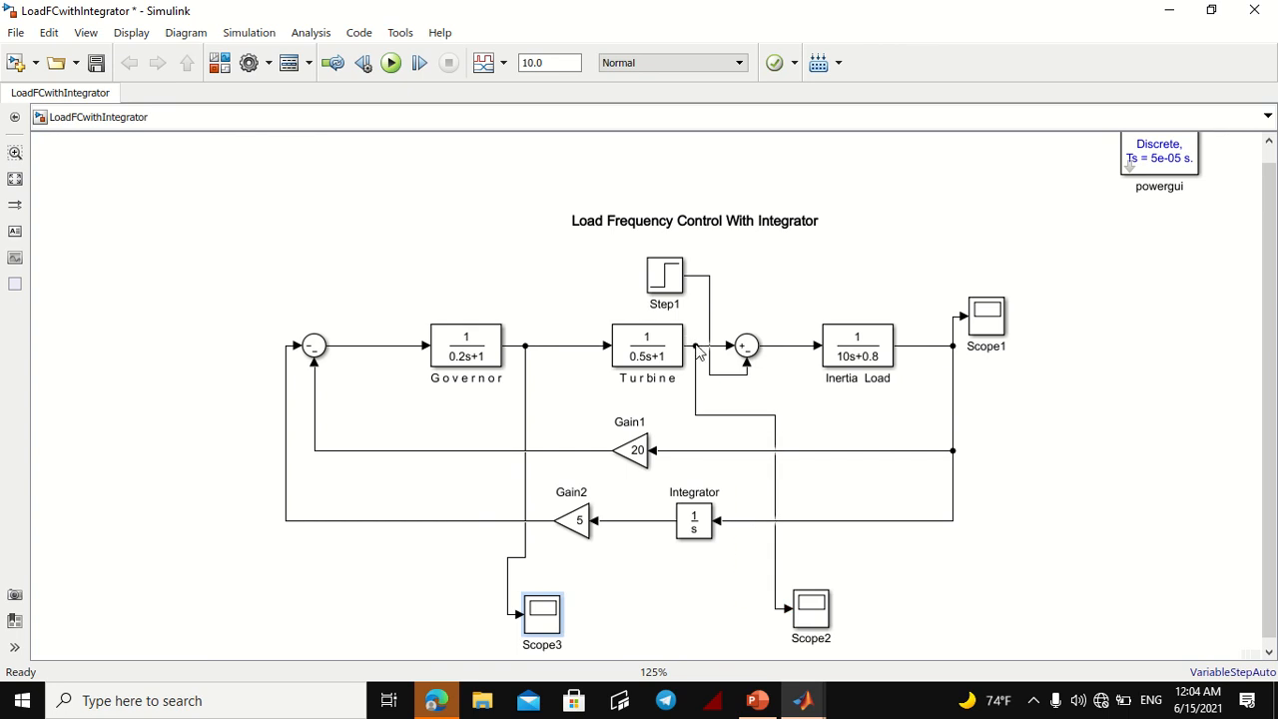
Step: Rename the scope connected to the Governor output as Delta Pv
scroll(559, 649, "down", 1)
scroll(559, 659, "up", 2)
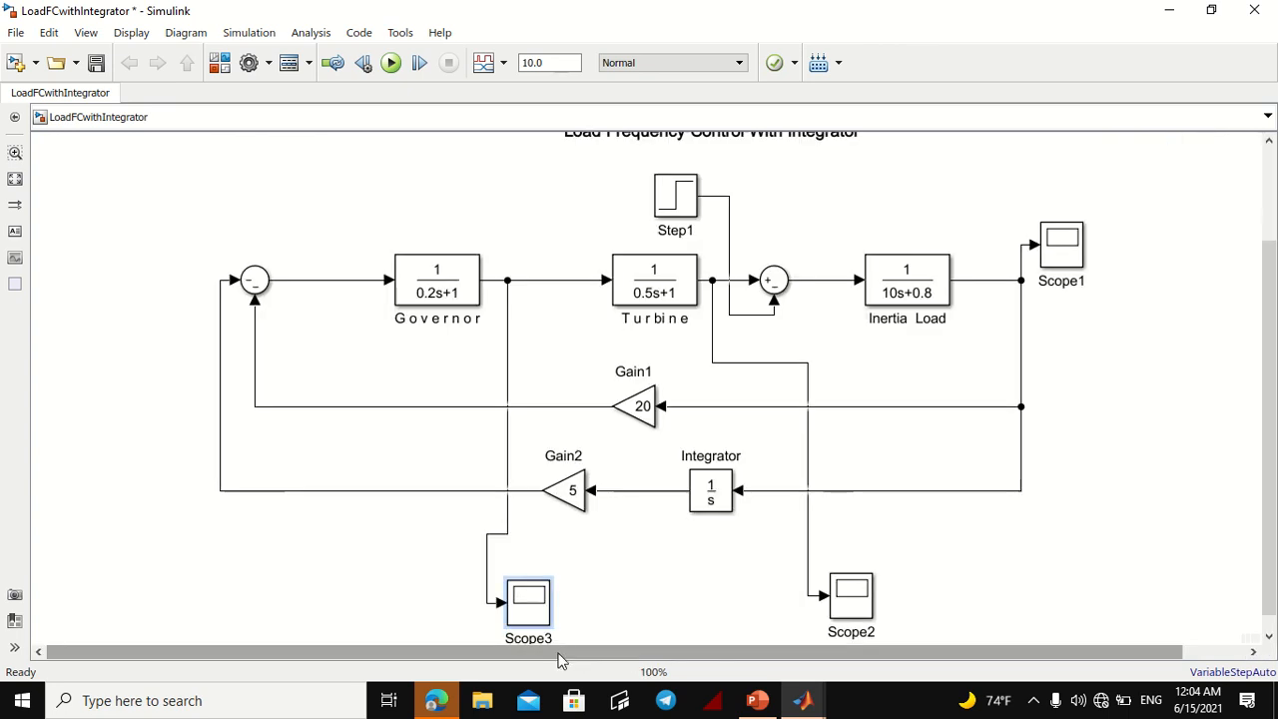
scroll(560, 659, "down", 2)
scroll(536, 599, "up", 5)
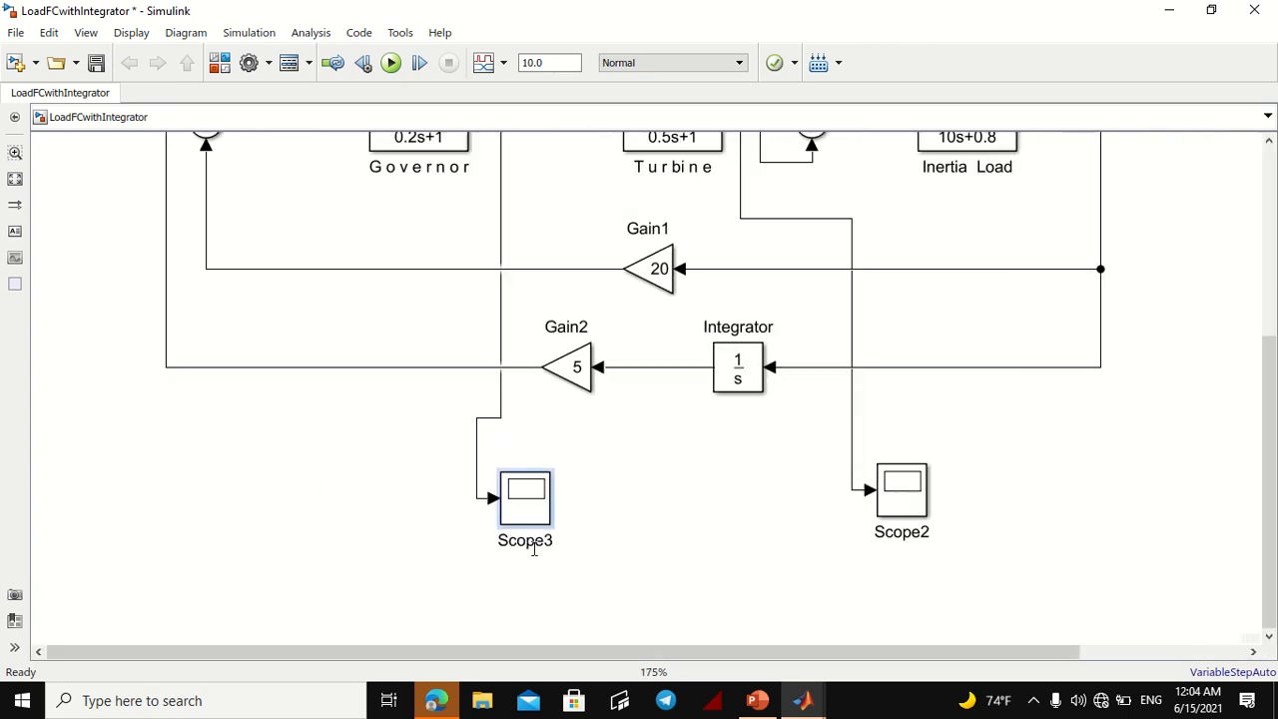
left_click(541, 545)
key("BackSpace")
key("BackSpace")
key("BackSpace")
key("BackSpace")
key("BackSpace")
key("BackSpace")
type("Delta Pv")
Step: Rename the scope connected to the Turbine output as Delta Pl
left_click(893, 514)
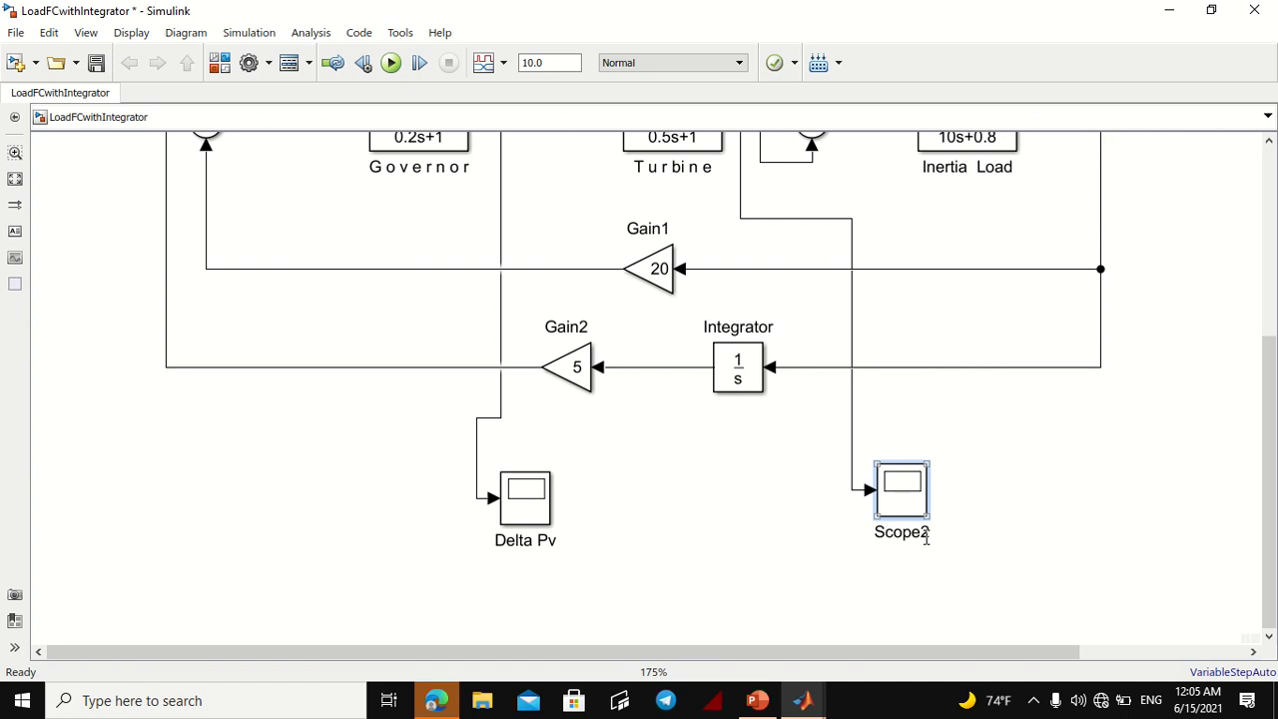
left_click(924, 535)
key("BackSpace")
key("BackSpace")
key("BackSpace")
key("BackSpace")
key("BackSpace")
type("Dek")
key("BackSpace")
type("lta Pl")
left_click(1171, 485)
Step: Rename the scope connected to the Inertia Load output as Delta f
scroll(1170, 464, "down", 3)
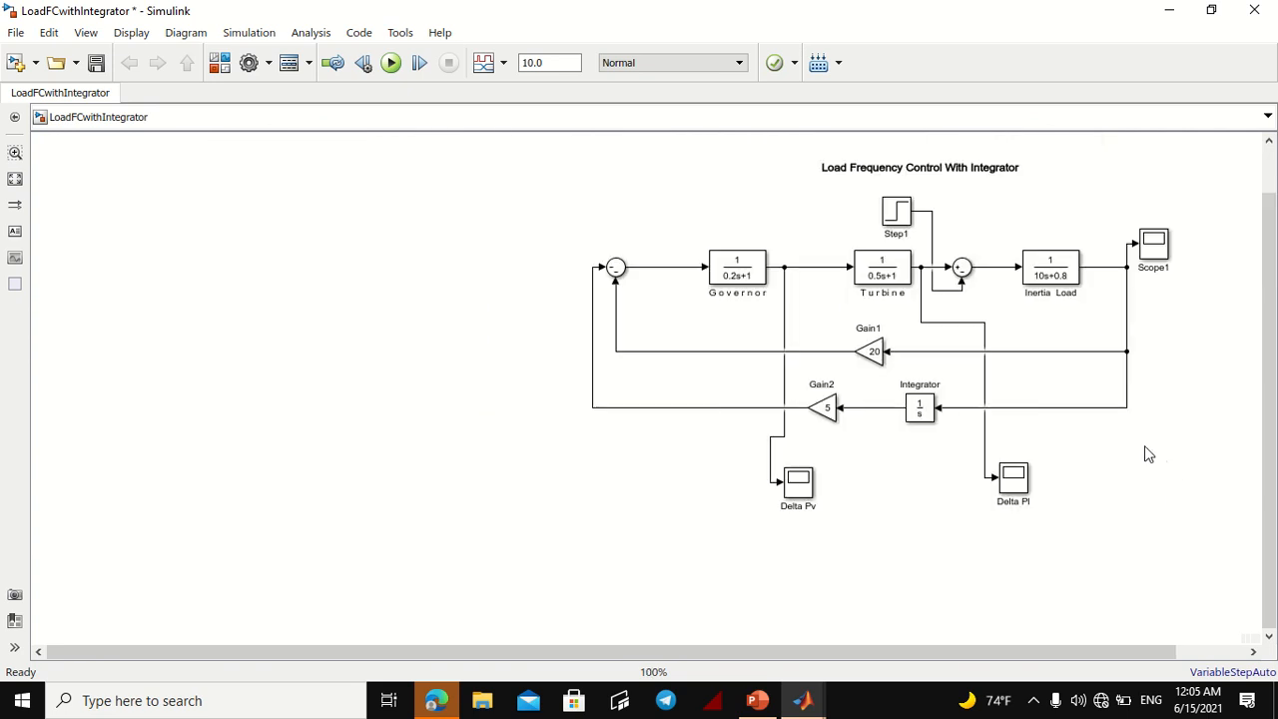
left_click_drag(1218, 390, 854, 489)
scroll(768, 361, "up", 3)
scroll(768, 357, "up", 2)
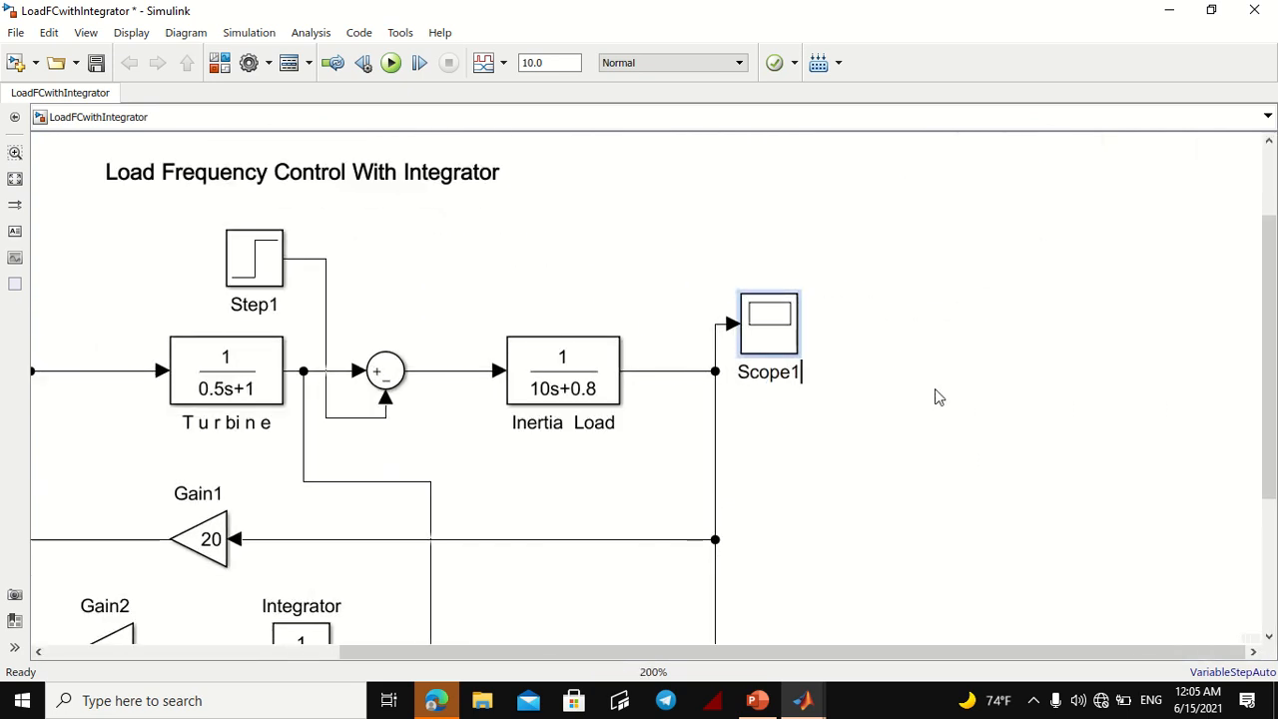
key("BackSpace")
key("BackSpace")
key("BackSpace")
key("BackSpace")
key("BackSpace")
key("BackSpace")
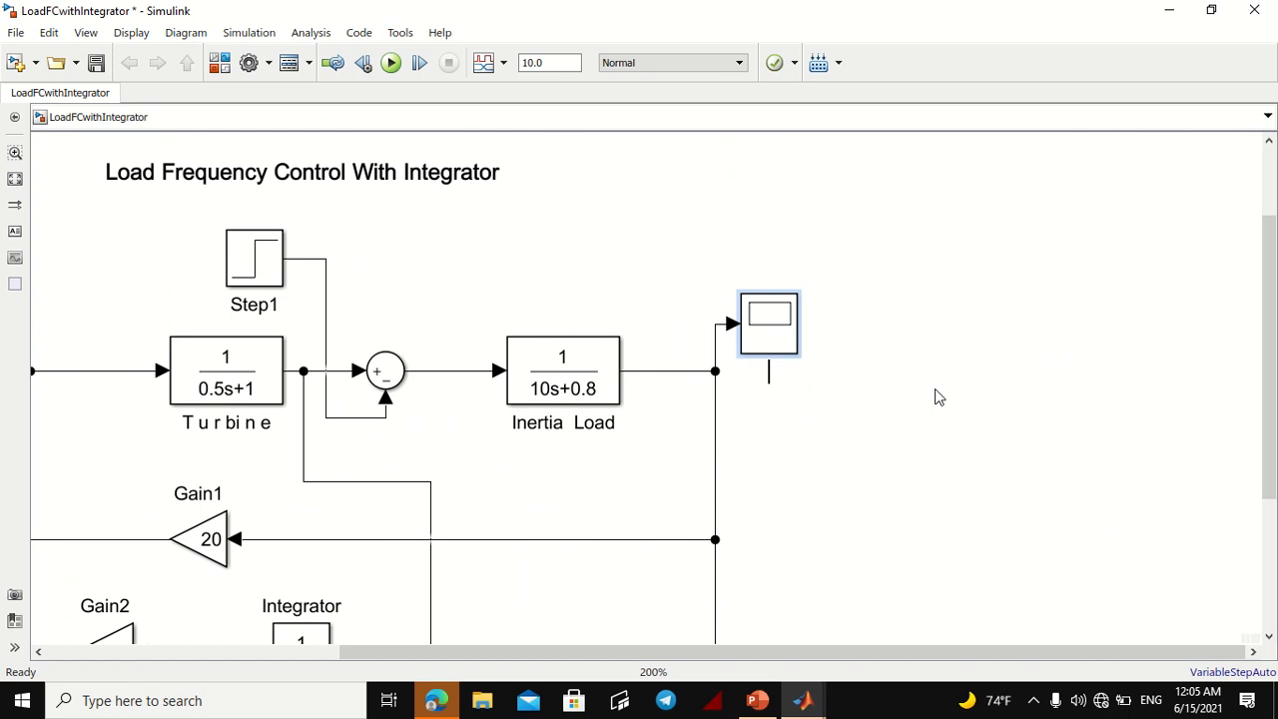
type("Delta f")
left_click(935, 389)
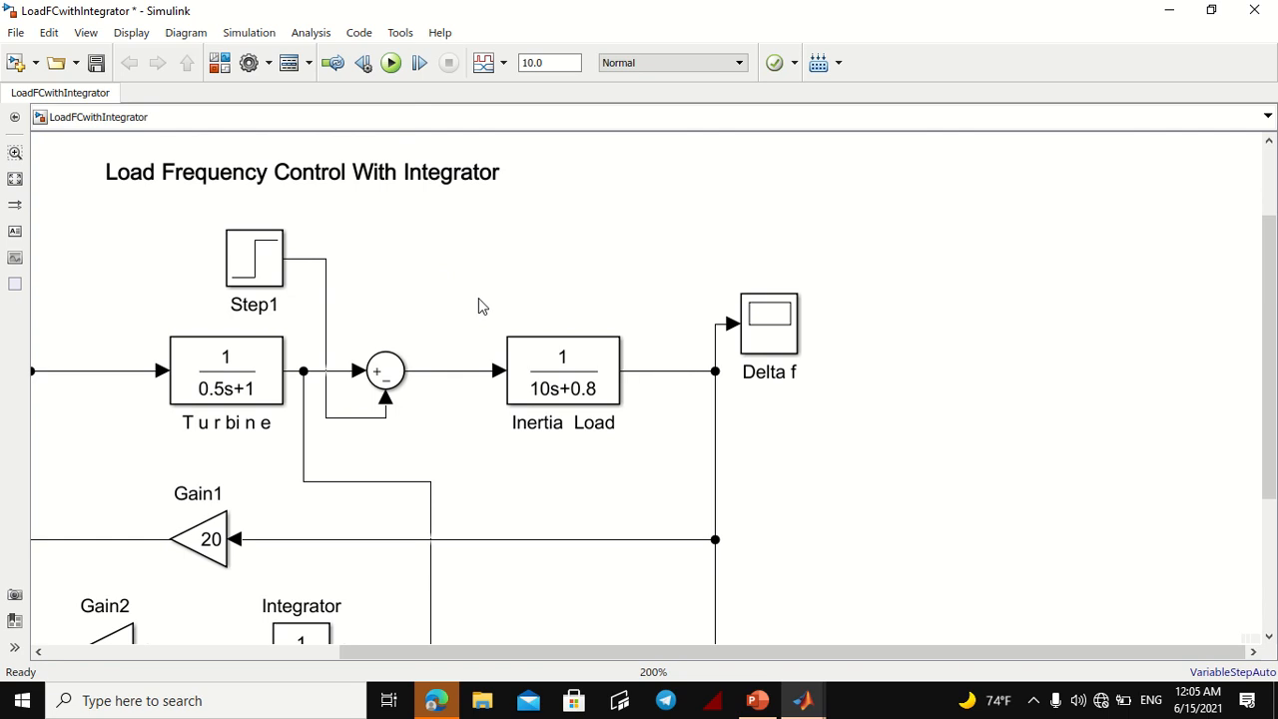
Step: Run the simulation of the load frequency control model with the stop time of 10.0
key("ctrl+t")
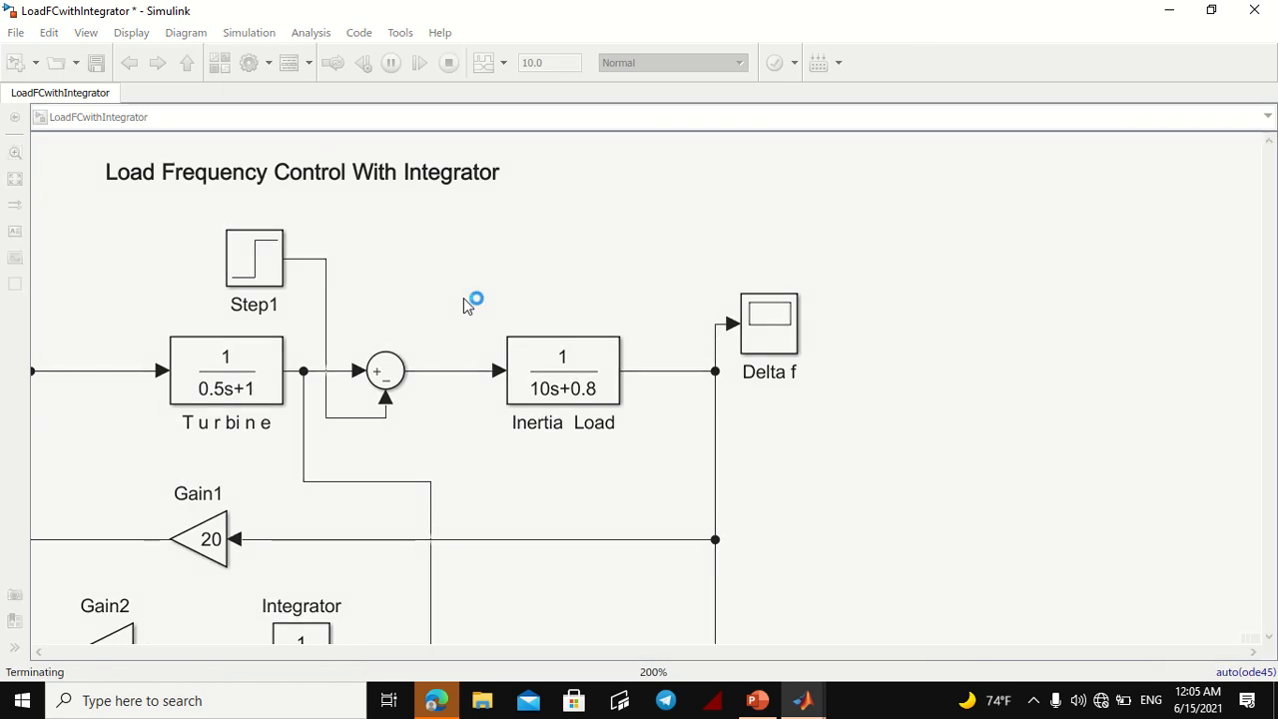
Step: Examine the whole load frequency control diagram, from the summing junctions and feedback gains to the three scopes
left_click_drag(477, 295, 717, 279)
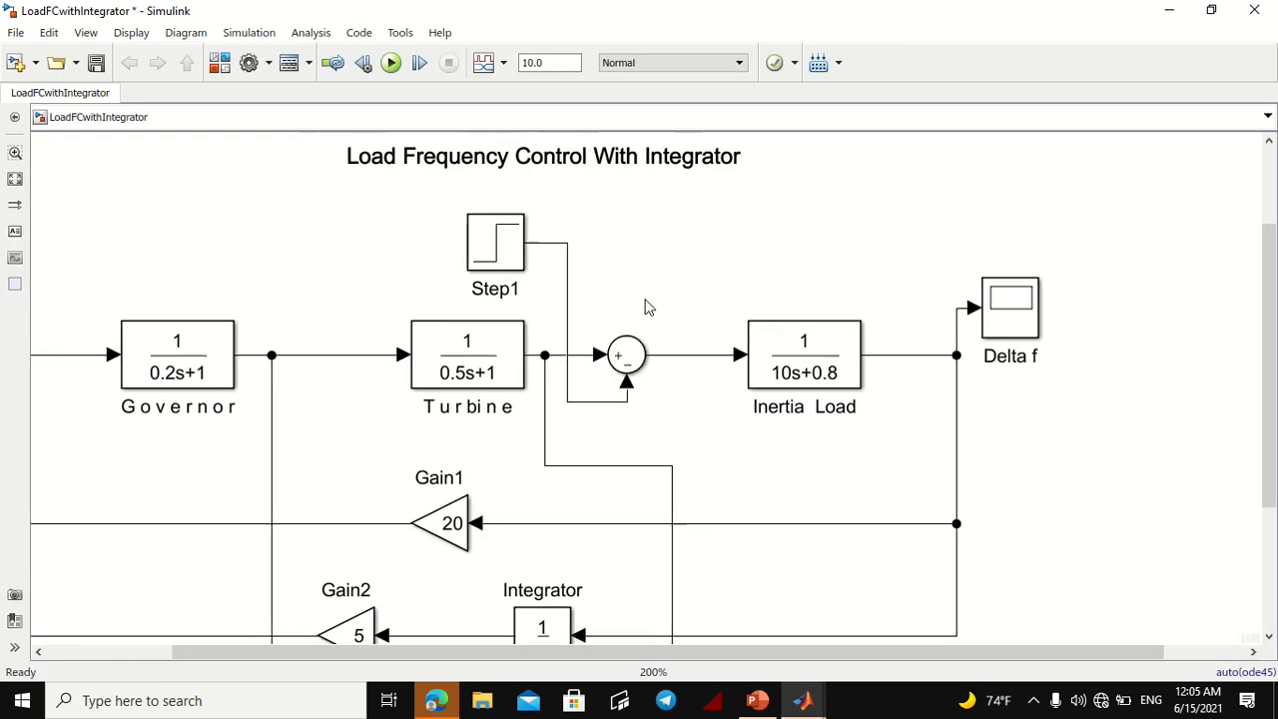
left_click_drag(624, 529, 630, 312)
left_click_drag(334, 183, 696, 374)
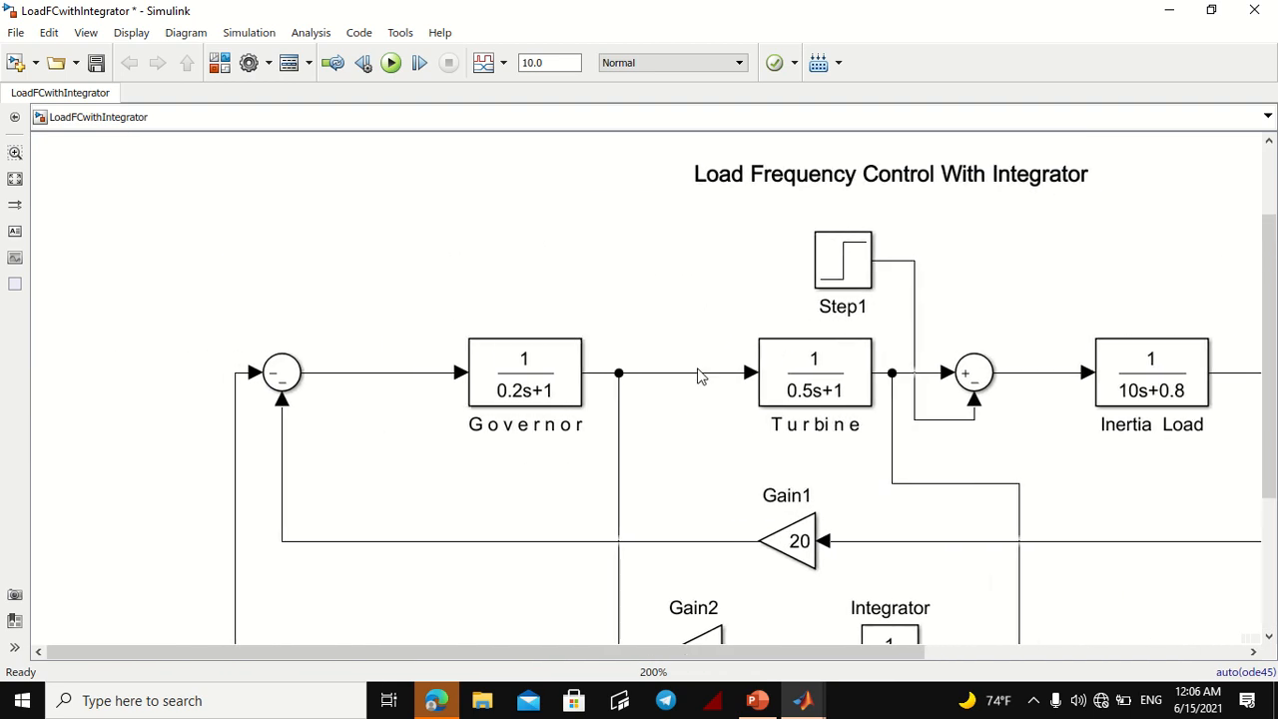
scroll(1062, 395, "down", 3)
left_click_drag(1072, 393, 821, 390)
left_click(902, 387)
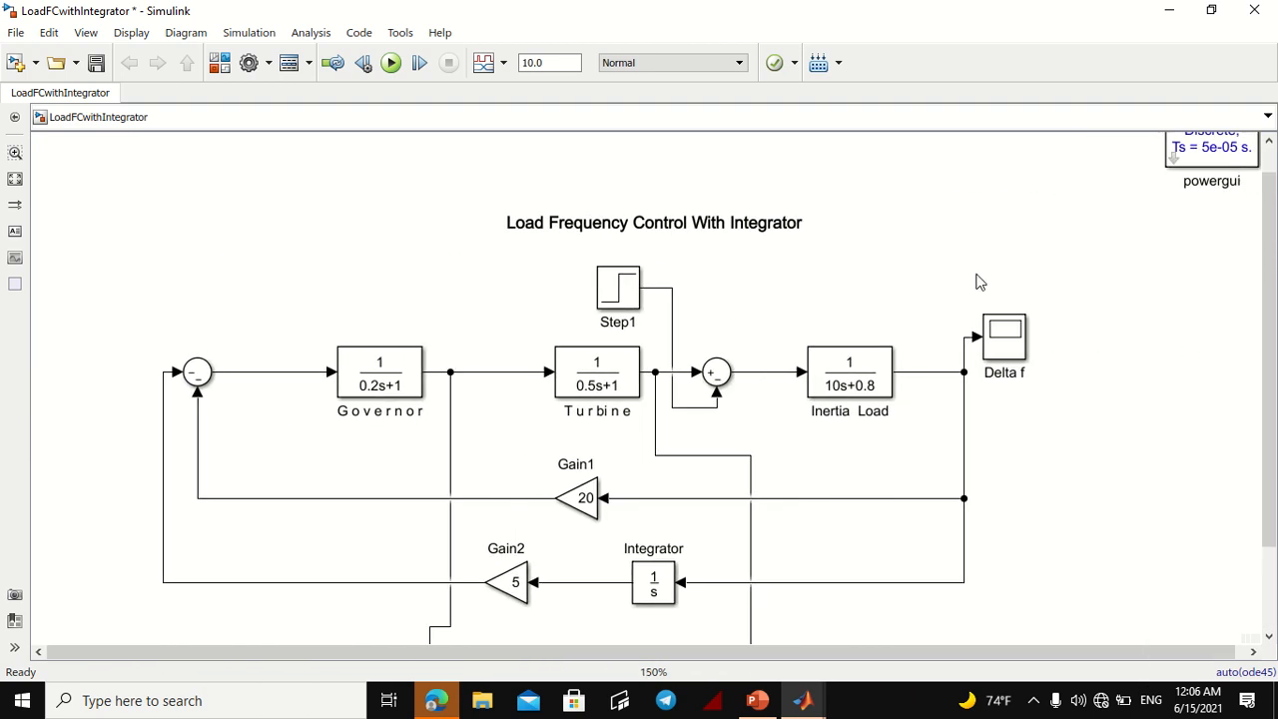
left_click(676, 220)
left_click(216, 219)
scroll(805, 521, "down", 2)
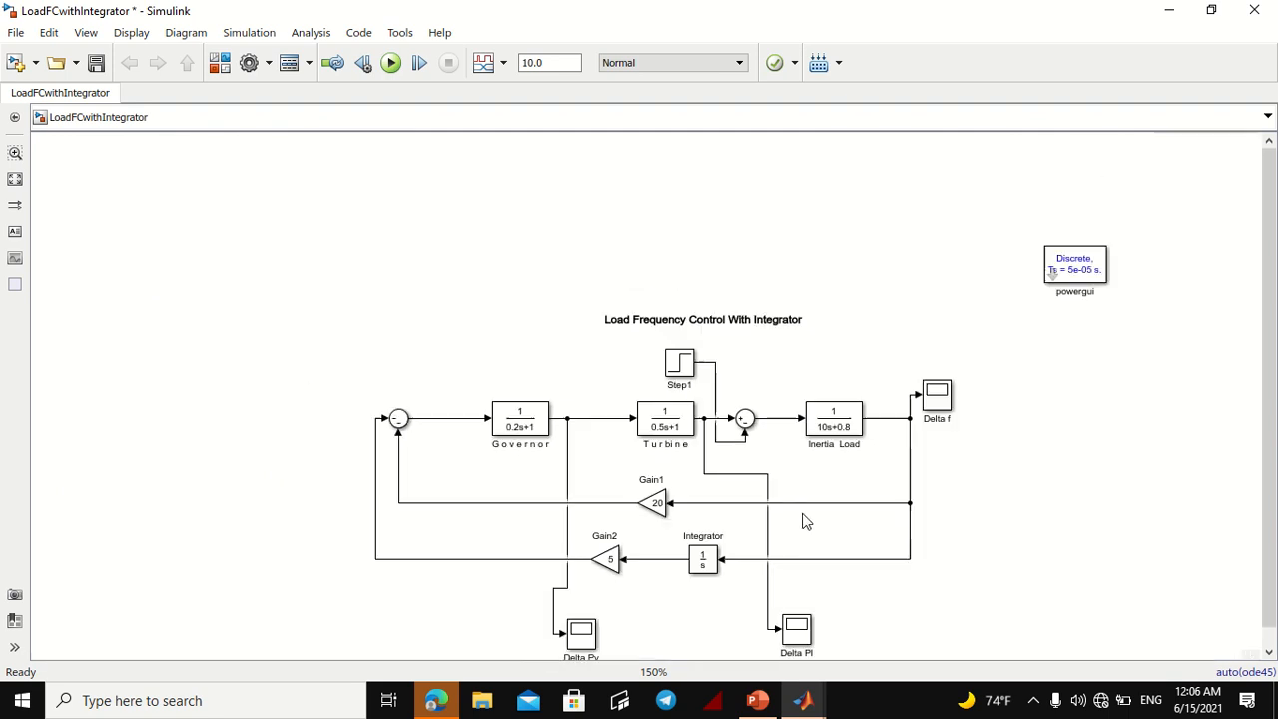
scroll(805, 522, "down", 3)
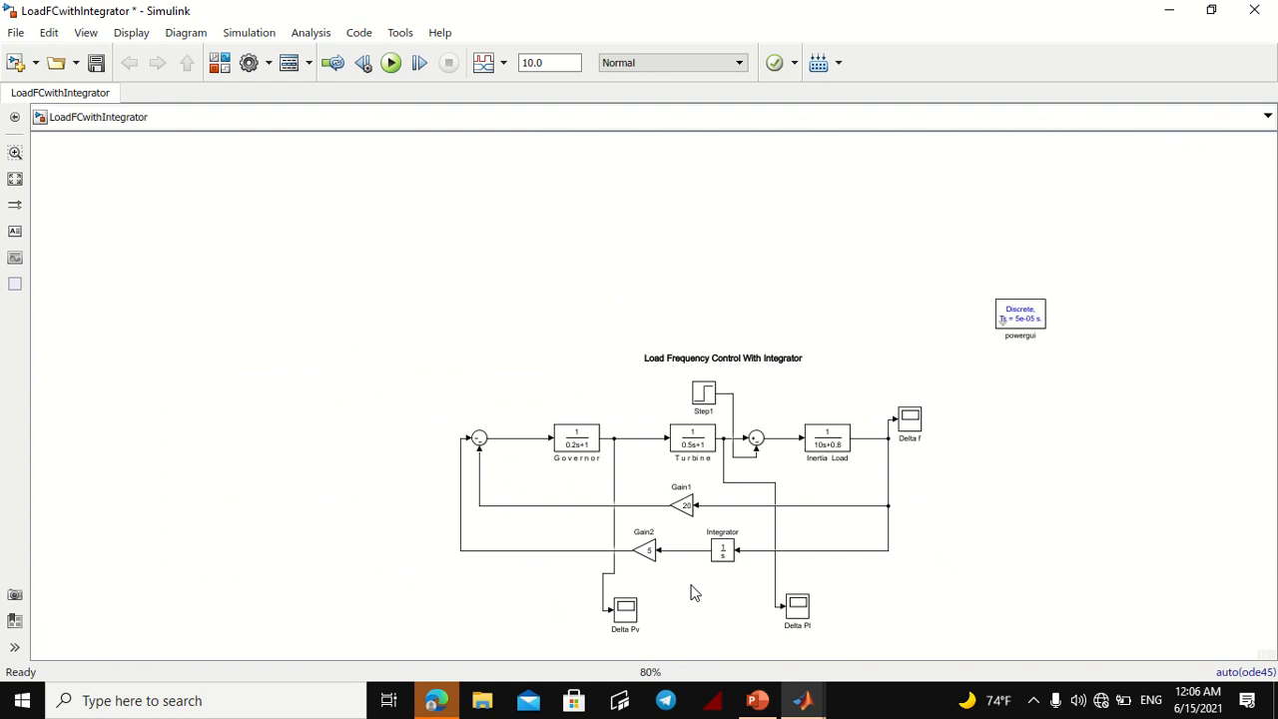
scroll(655, 613, "up", 3)
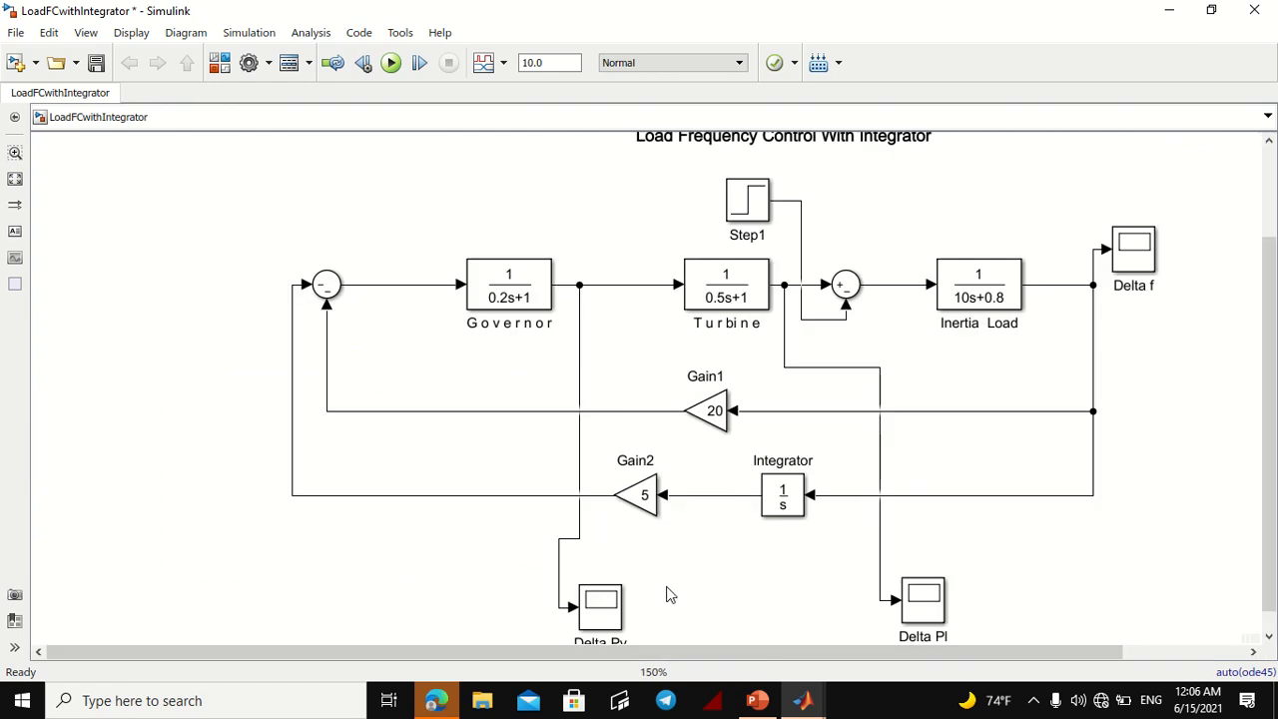
Step: View the frequency response plot in the Delta f scope and close it
left_click(1135, 258)
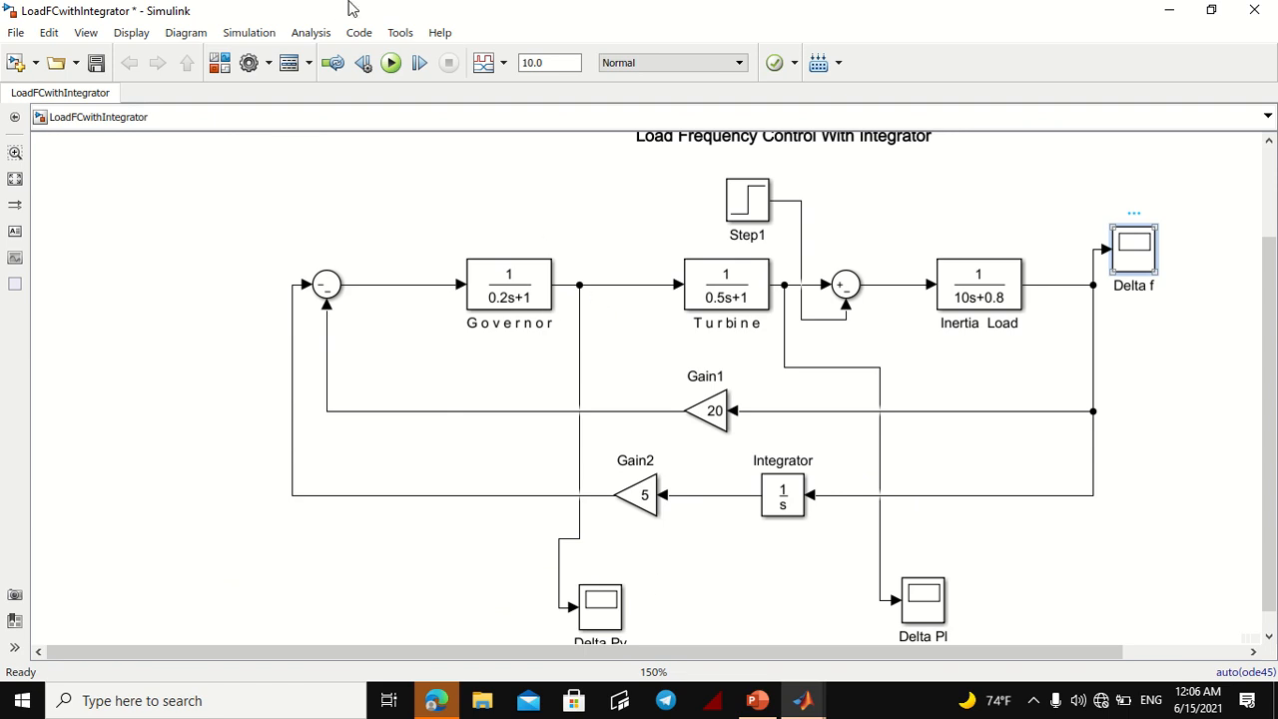
mouse_move(550, 9)
left_click(510, 38)
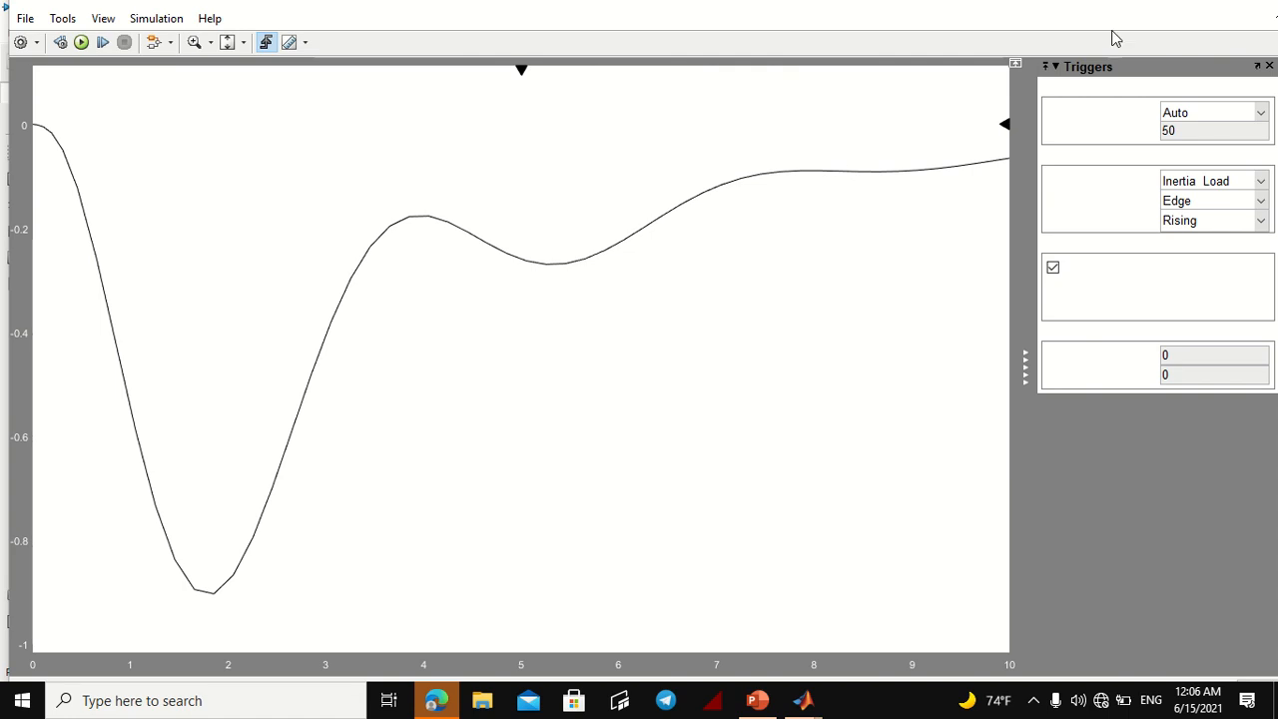
mouse_move(1227, 3)
left_click_drag(1087, 4, 969, 106)
left_click(1060, 97)
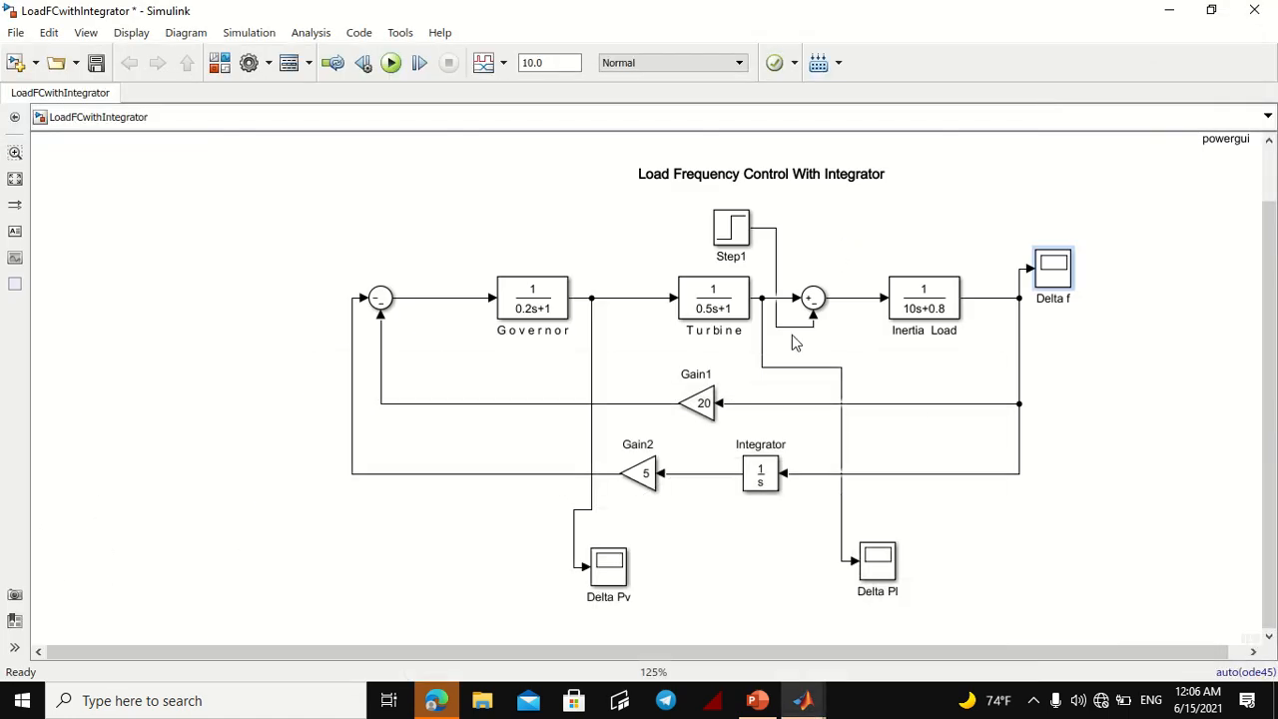
Step: View the response plots of the Delta Pl and Delta Pv scopes, closing each one
left_click(875, 571)
double_click(874, 571)
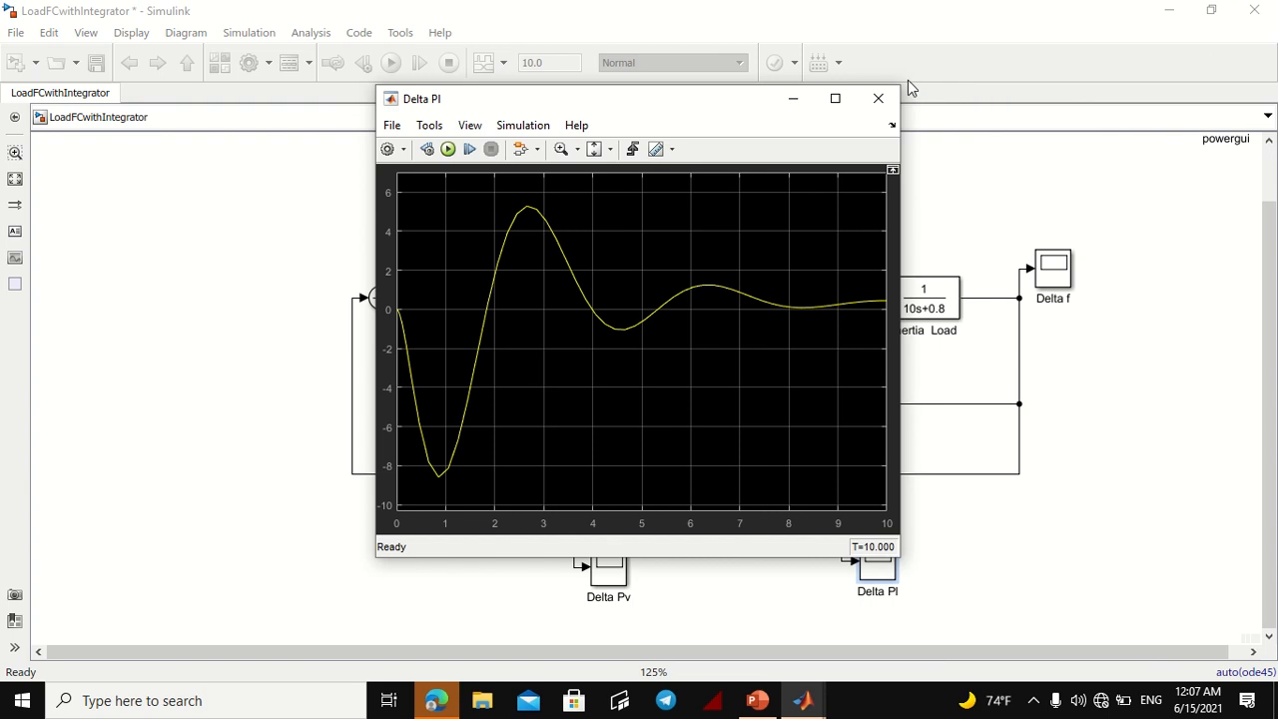
left_click(878, 98)
double_click(608, 566)
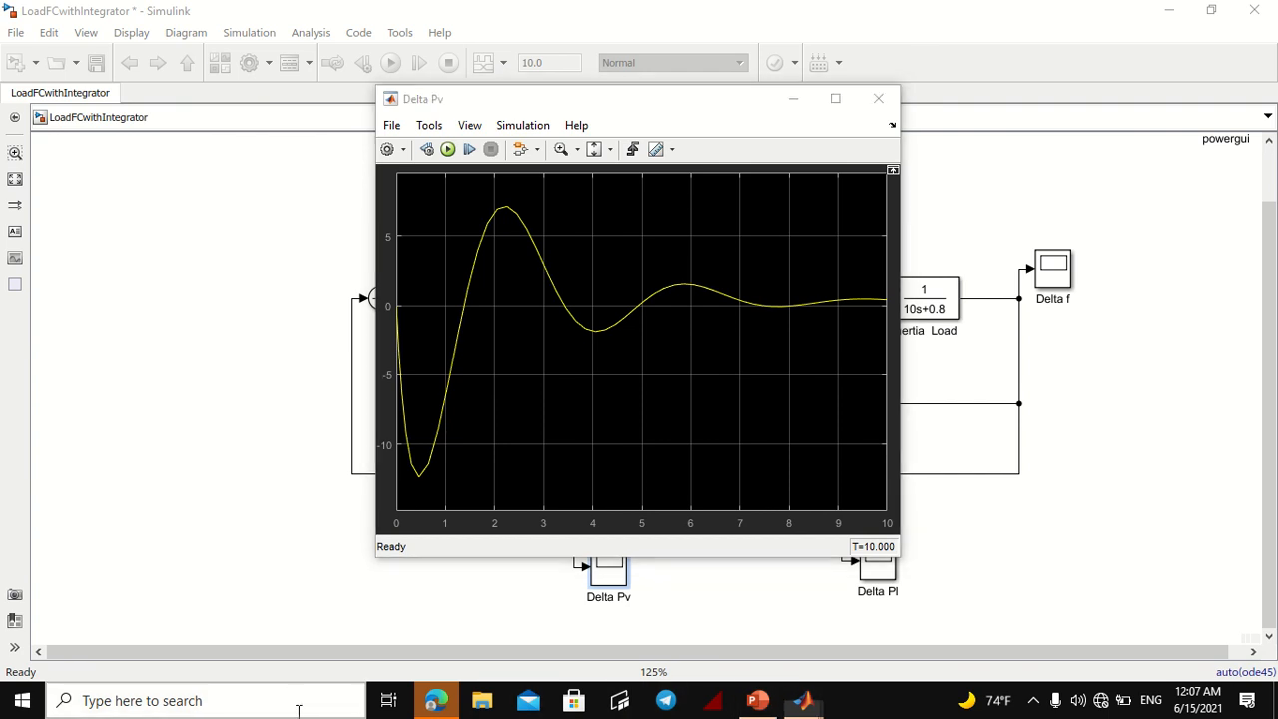
left_click(986, 540)
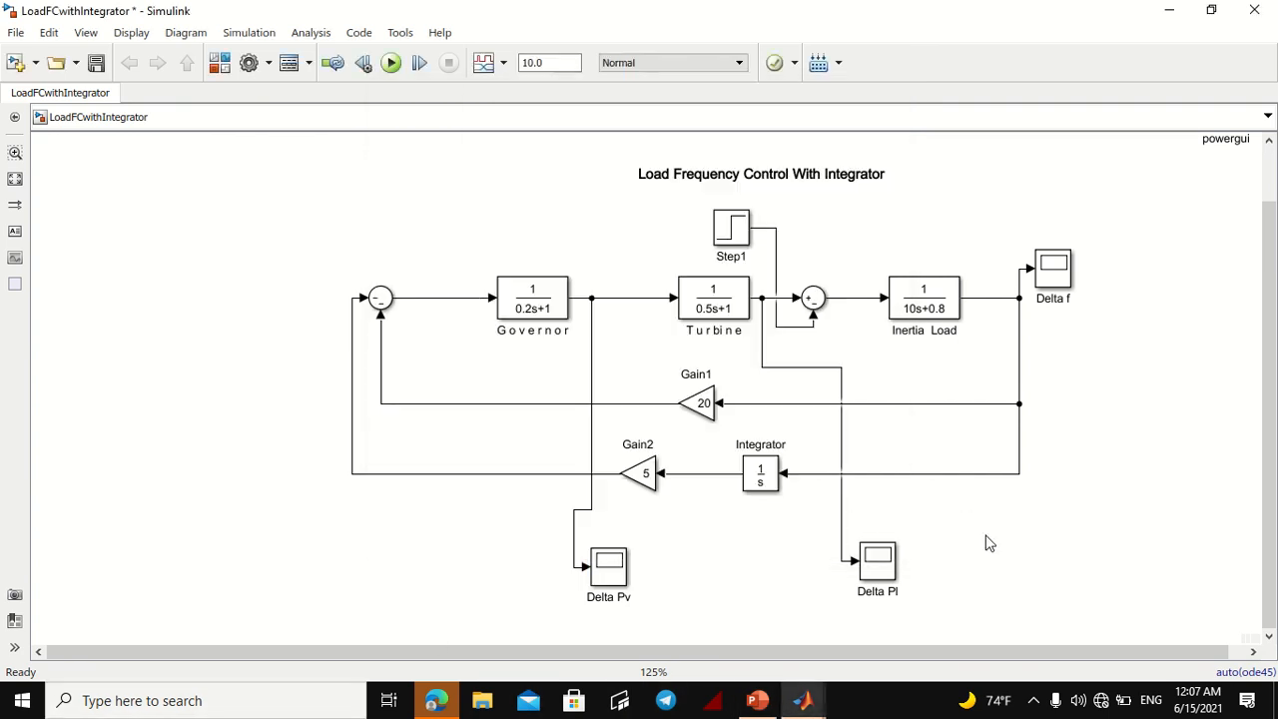
key("super")
key("Escape")
mouse_move(567, 5)
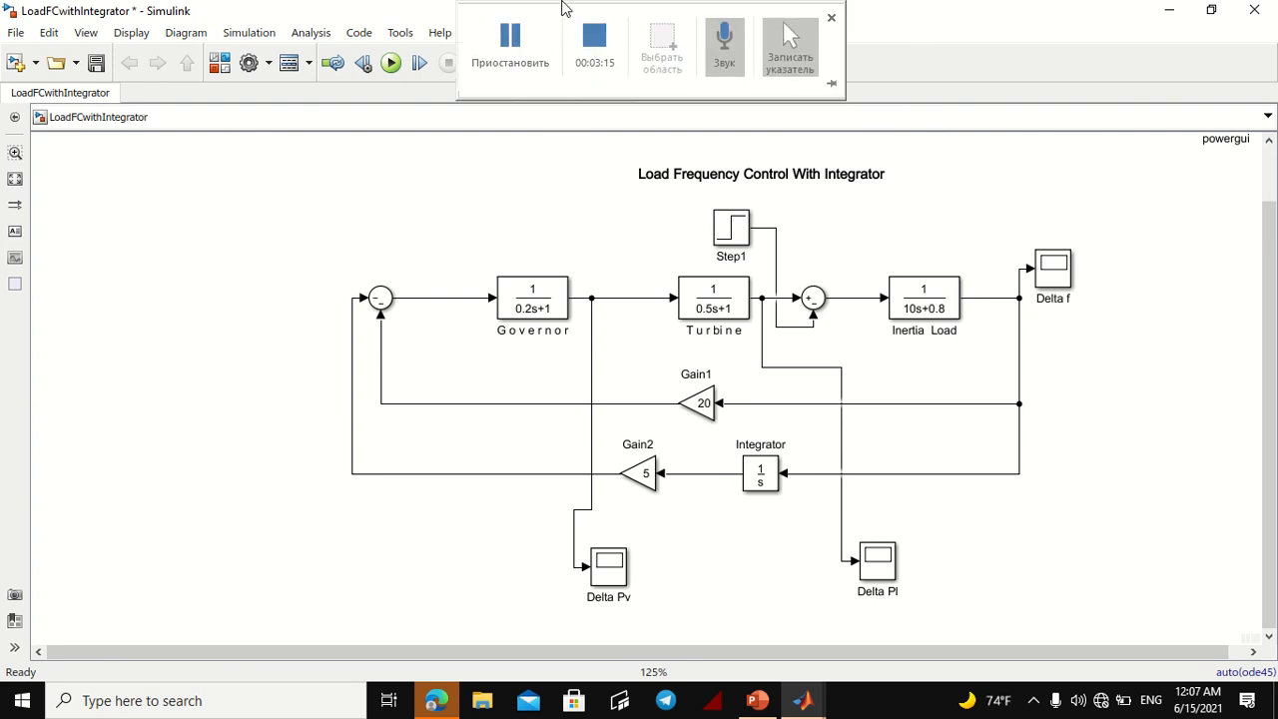